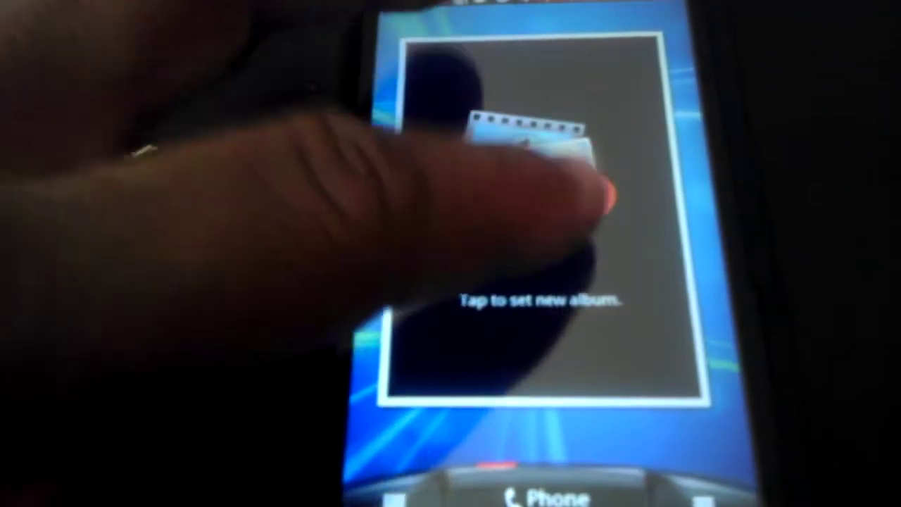
pyautogui.click(602, 196)
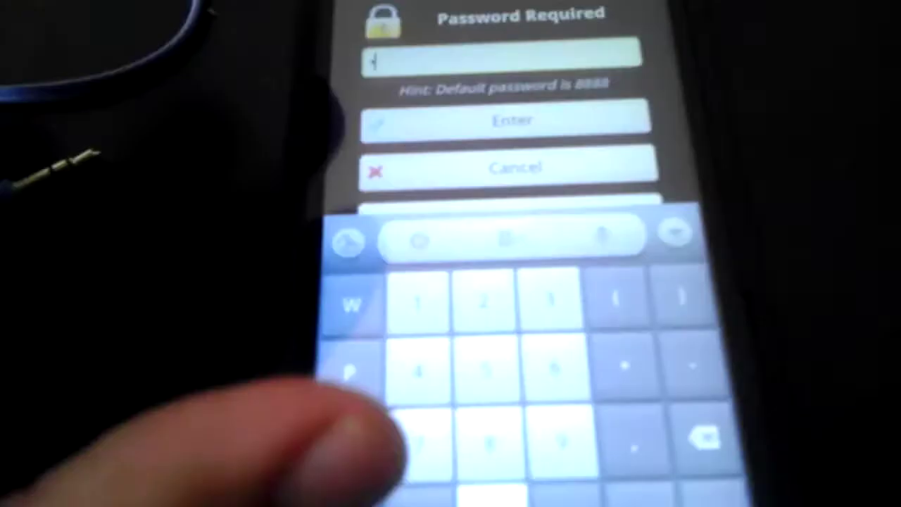